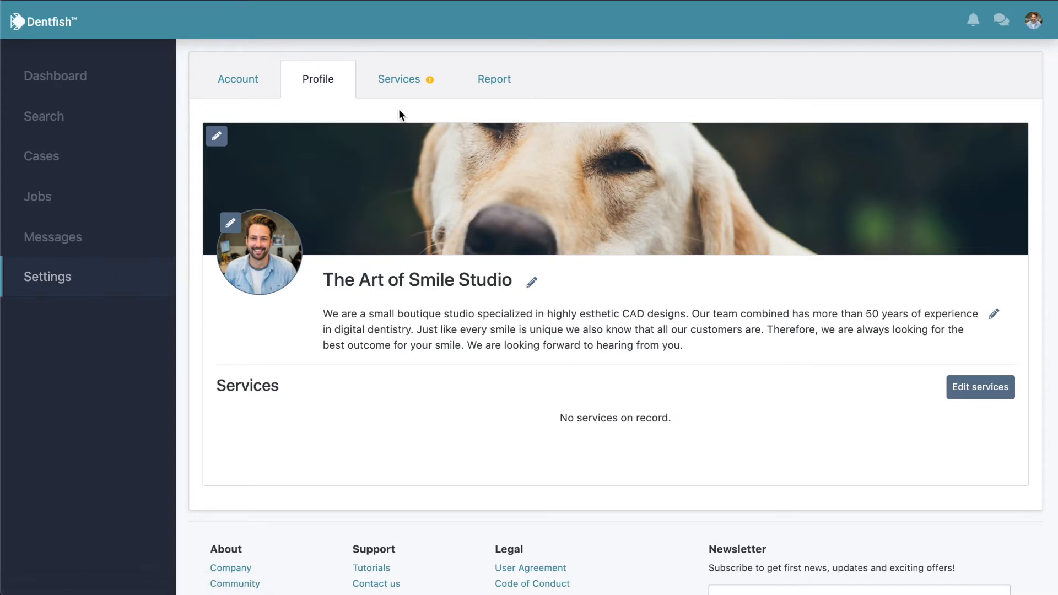
Create the studio's first service, with type Service and category Restorative
{"action": "left_click", "coordinate": [400, 84]}
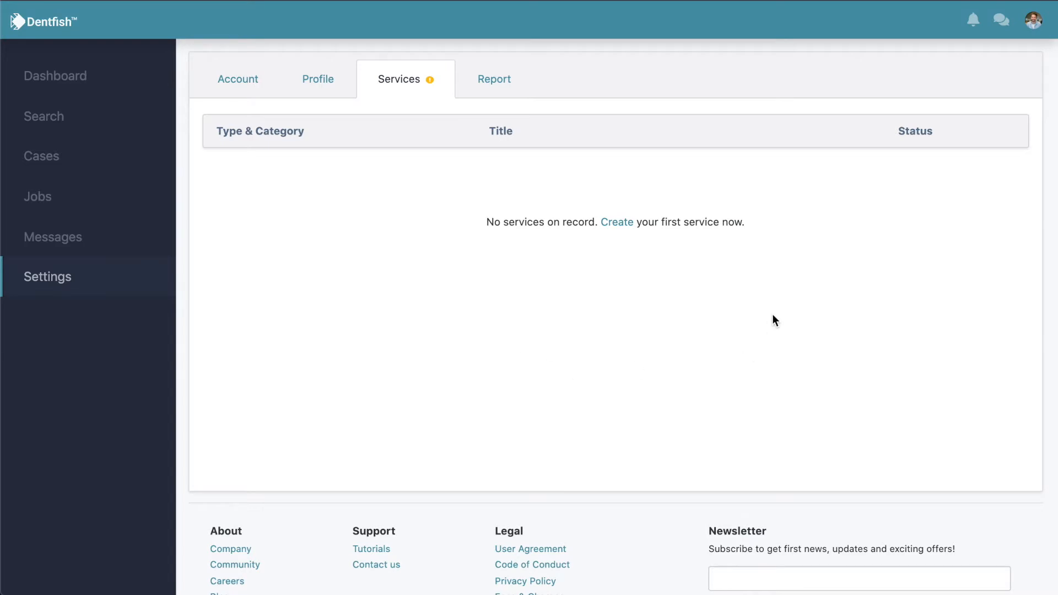
{"action": "left_click", "coordinate": [620, 226]}
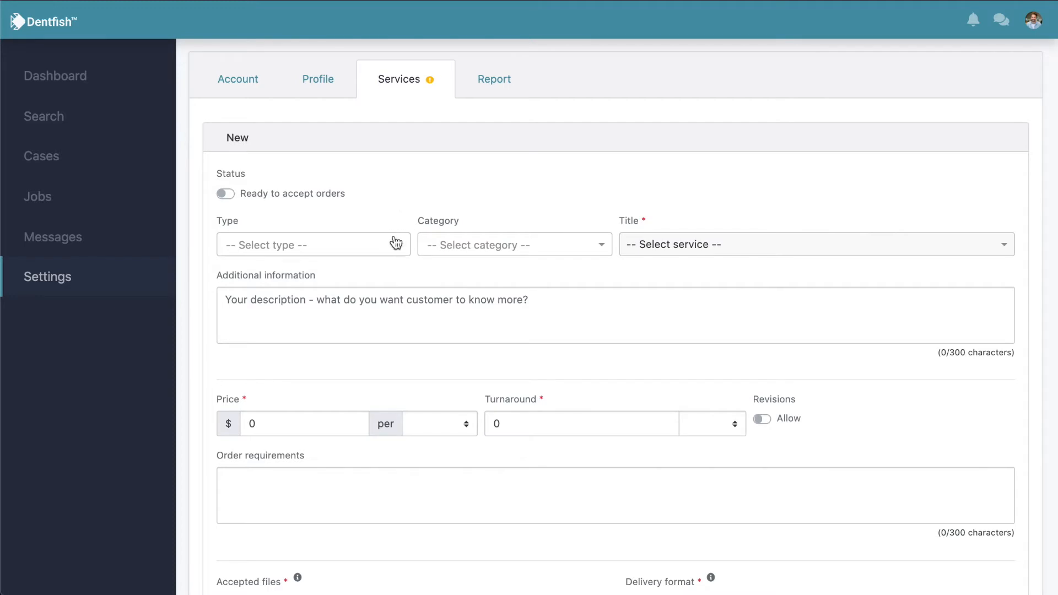
{"action": "left_click", "coordinate": [401, 251]}
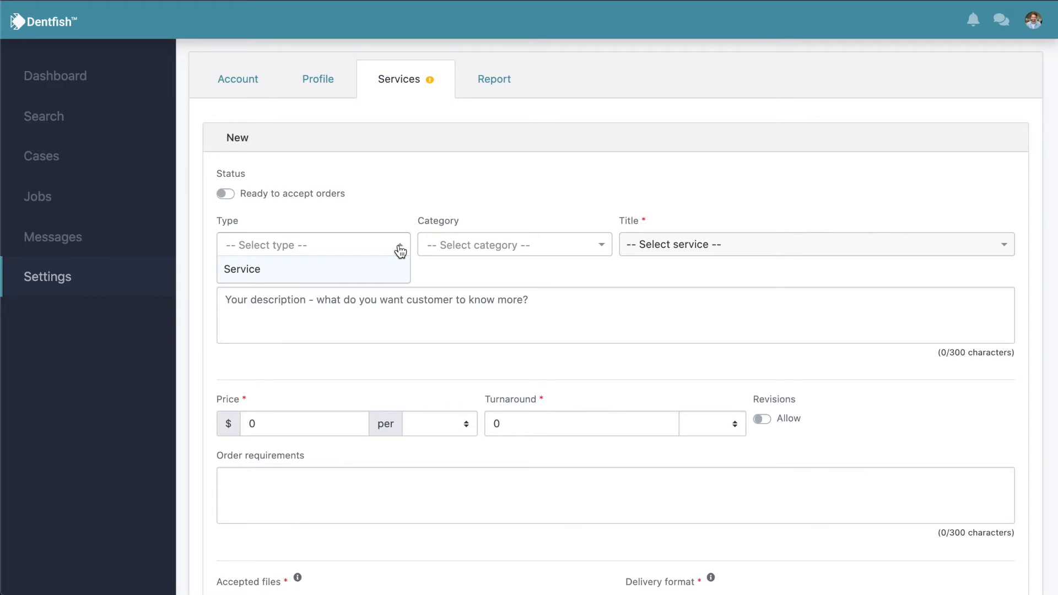
{"action": "left_click", "coordinate": [379, 274]}
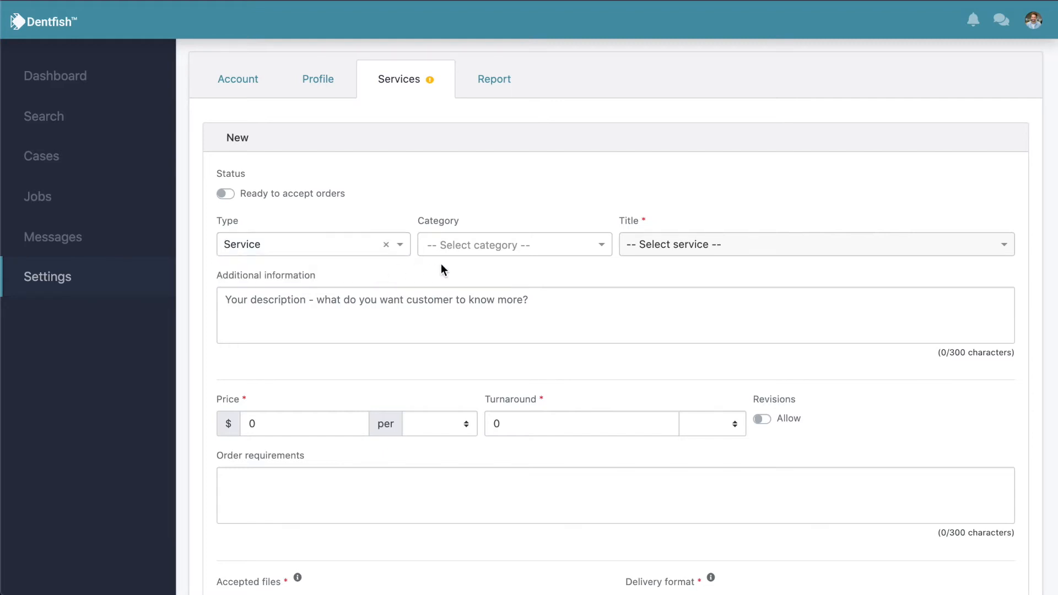
{"action": "left_click", "coordinate": [593, 245]}
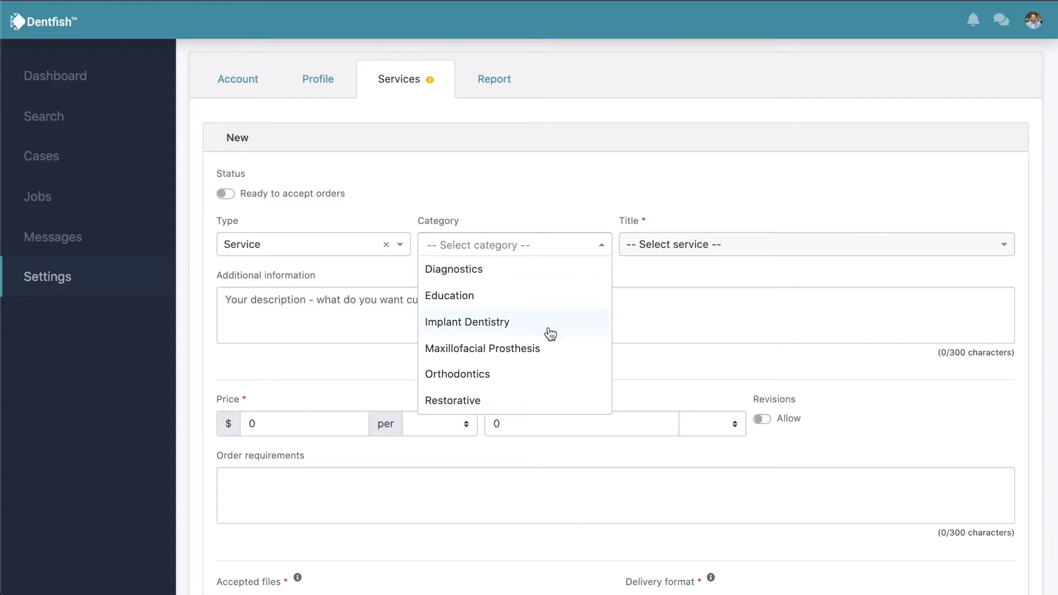
{"action": "left_click", "coordinate": [542, 406]}
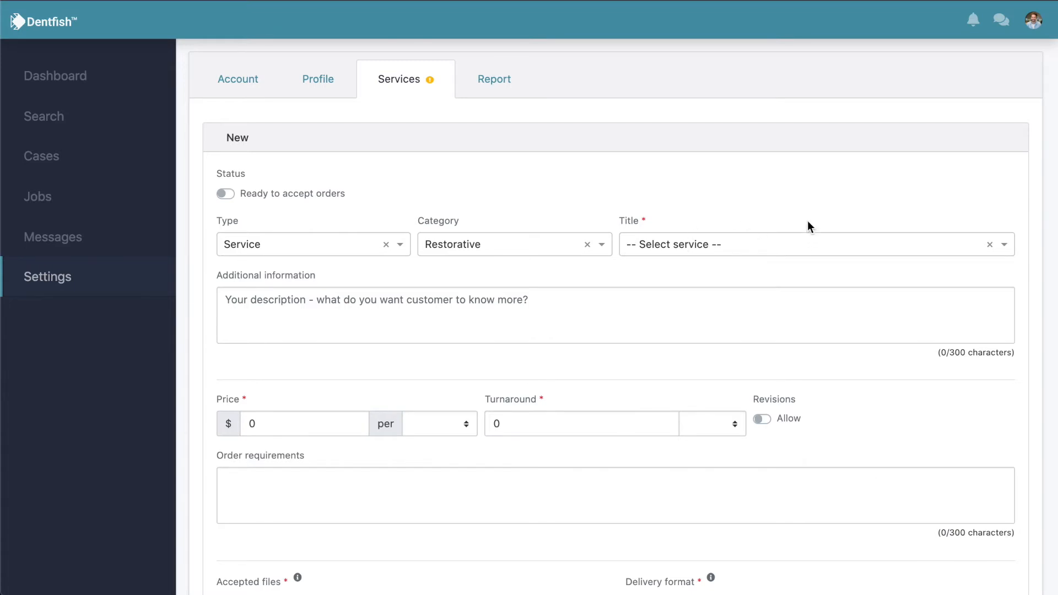
Choose S154RE - Crown - tooth as the title of the new service
{"action": "left_click", "coordinate": [771, 247]}
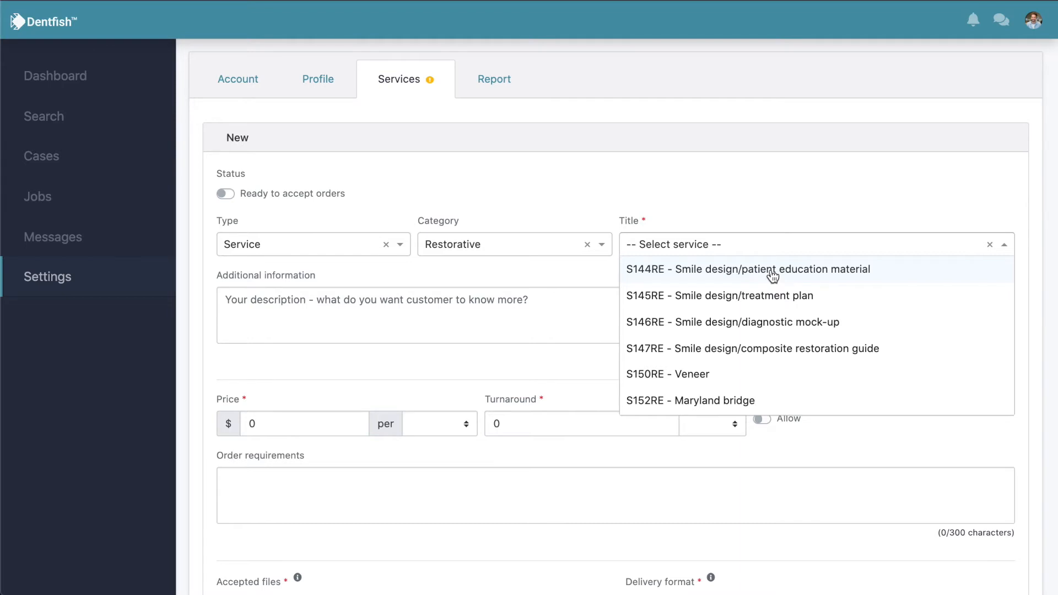
{"action": "scroll", "coordinate": [751, 345], "scroll_direction": "down", "scroll_amount": 3}
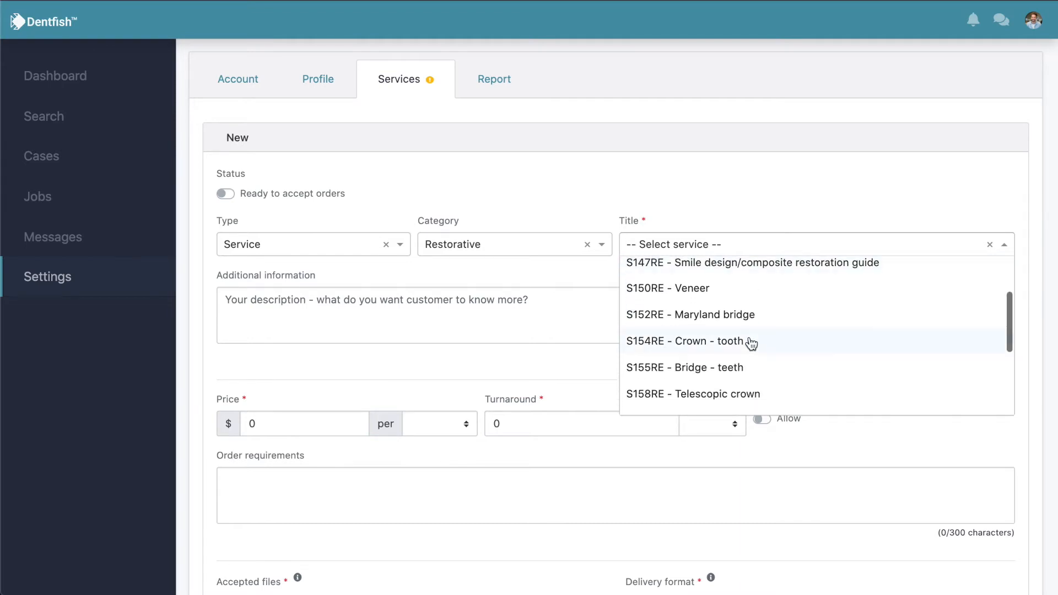
{"action": "scroll", "coordinate": [751, 344], "scroll_direction": "down", "scroll_amount": 3}
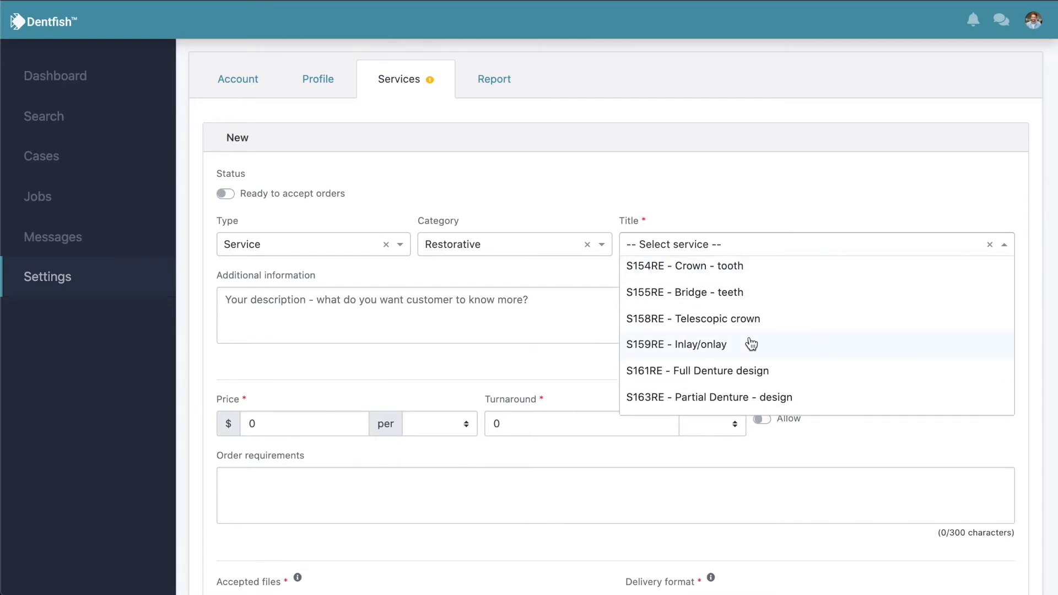
{"action": "scroll", "coordinate": [751, 344], "scroll_direction": "down", "scroll_amount": 2}
{"action": "scroll", "coordinate": [751, 345], "scroll_direction": "up", "scroll_amount": 5}
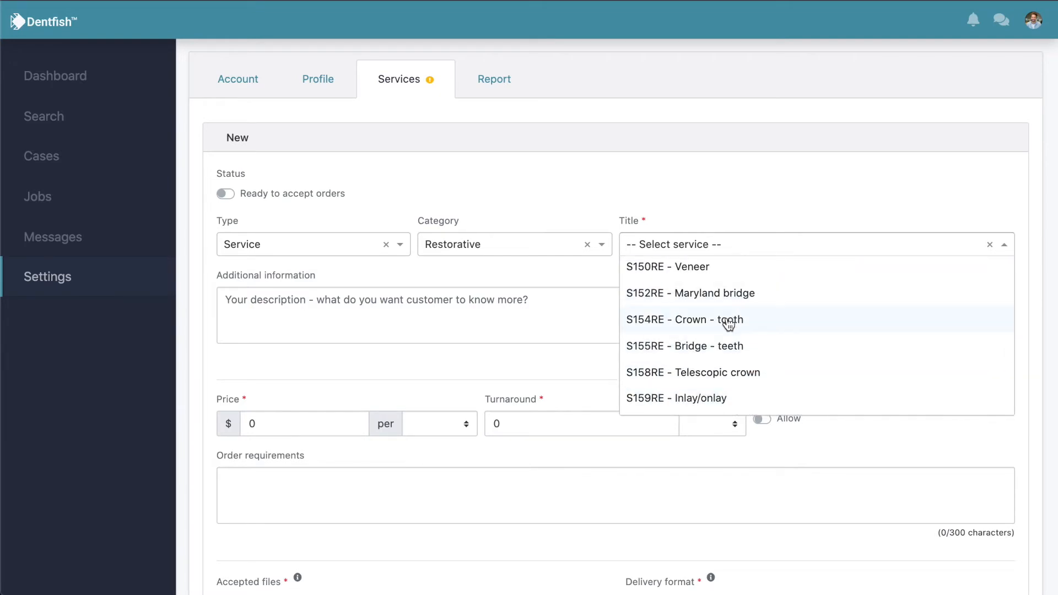
{"action": "left_click", "coordinate": [724, 321]}
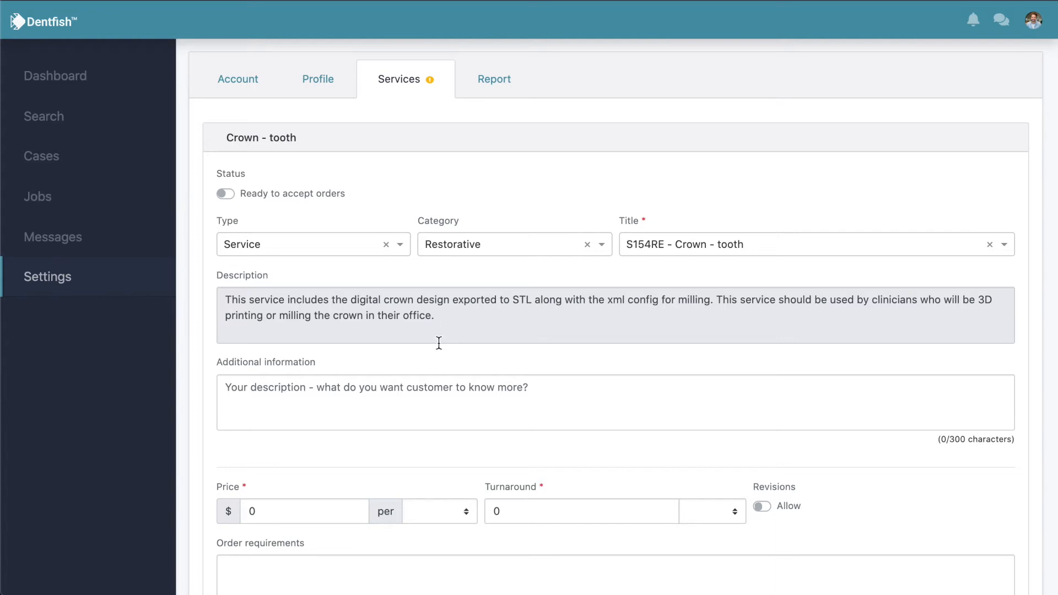
{"action": "left_click", "coordinate": [448, 319]}
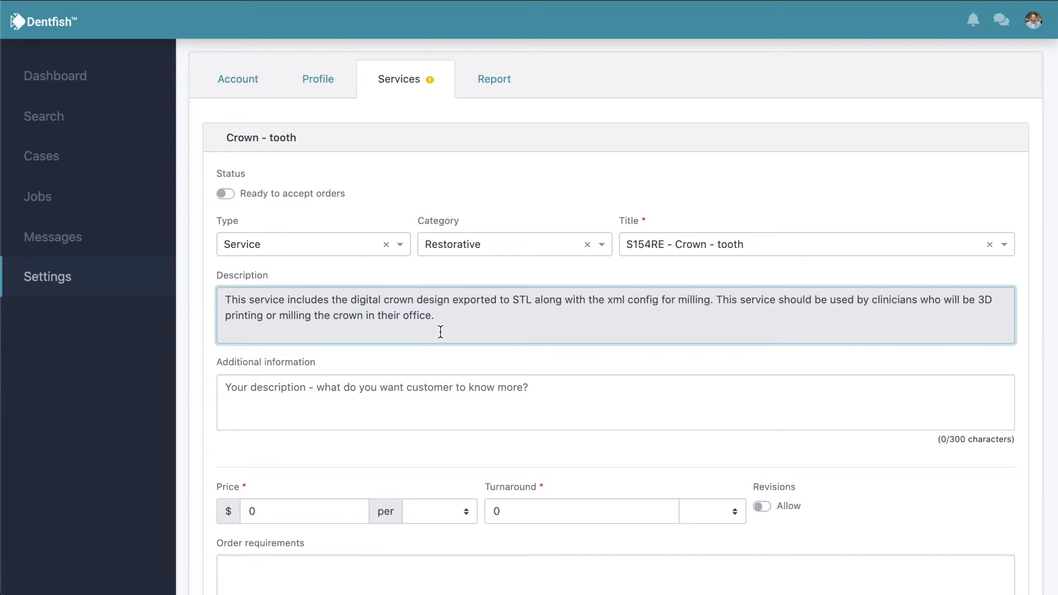
{"action": "left_click", "coordinate": [439, 316]}
{"action": "left_click_drag", "start_coordinate": [439, 316], "coordinate": [217, 294]}
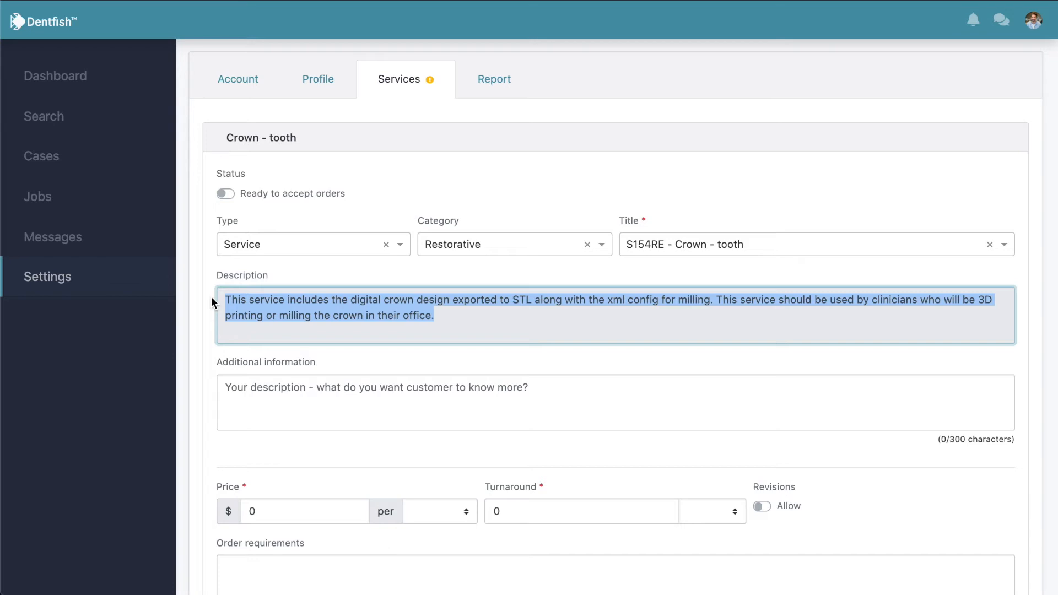
{"action": "left_click", "coordinate": [210, 296]}
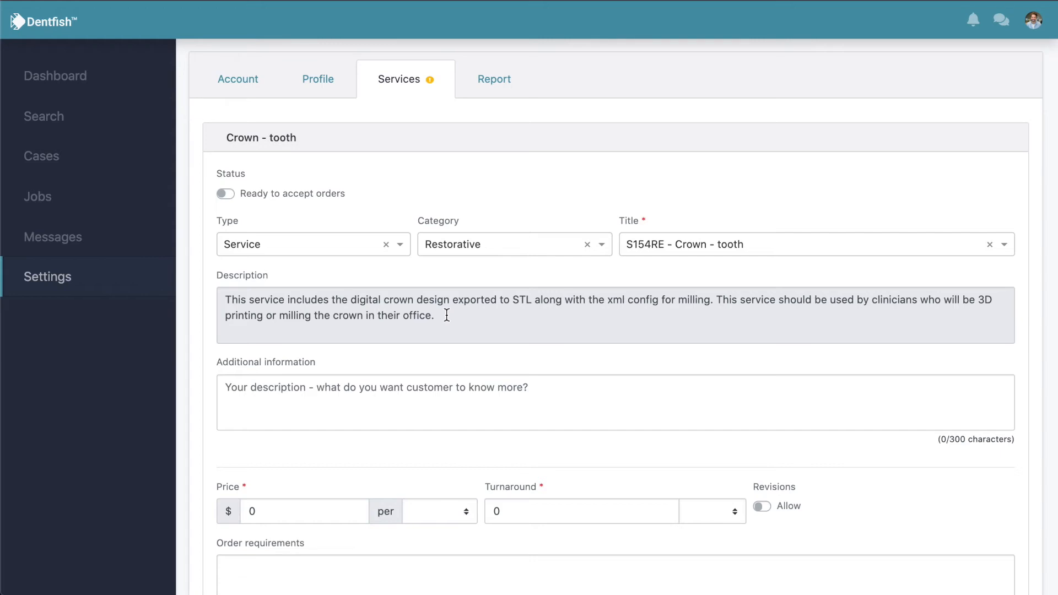
Enter "Guaranteed custom design, made with 3shape software" as the crown service's additional information
{"action": "left_click", "coordinate": [443, 389]}
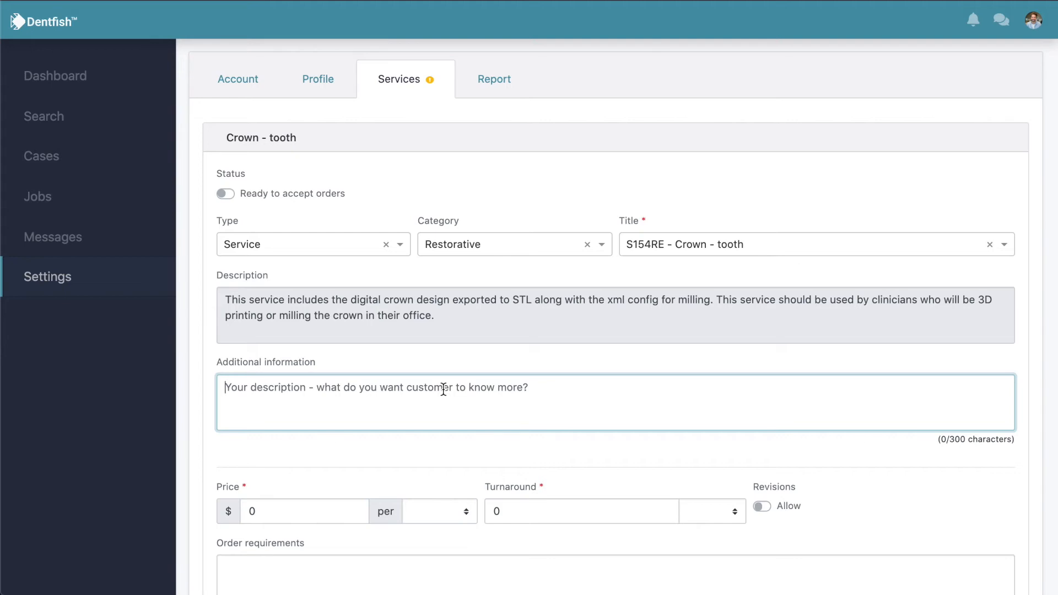
{"action": "type", "text": "Guaranteed "}
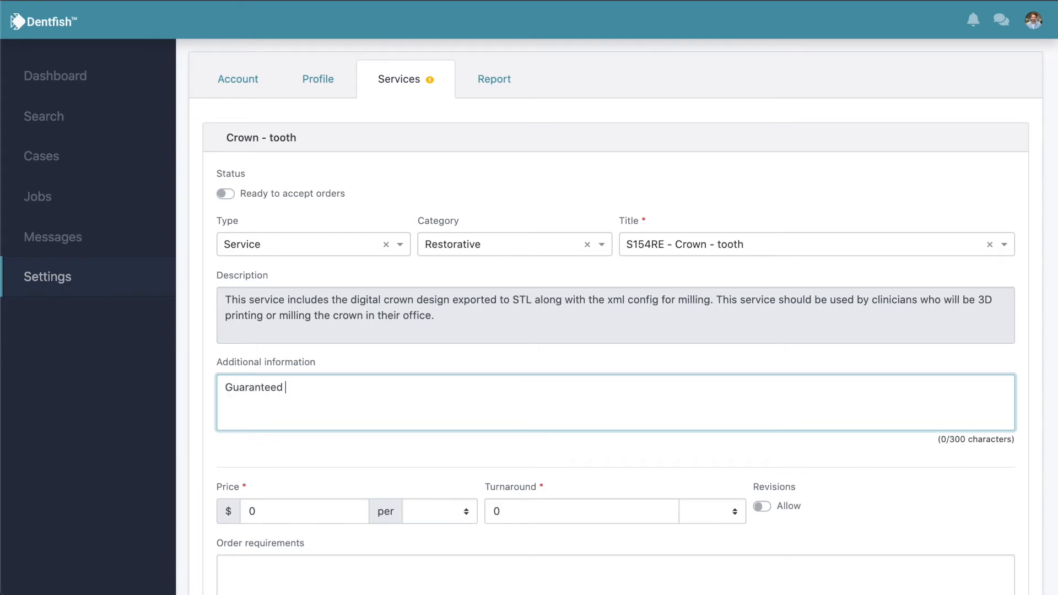
{"action": "type", "text": "custom design, made with 3"}
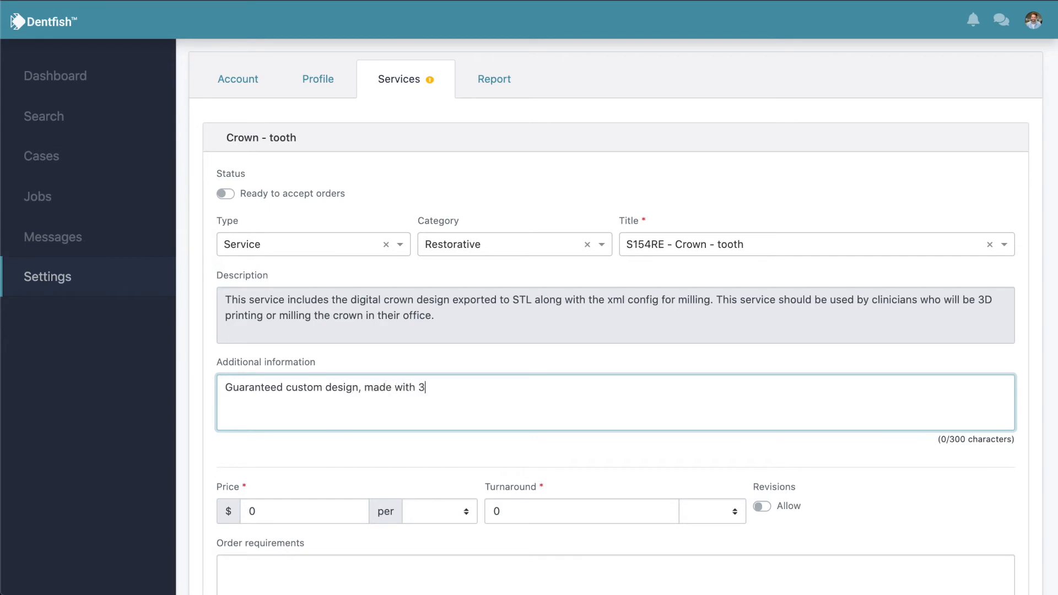
{"action": "type", "text": "shape software"}
{"action": "left_click", "coordinate": [439, 437]}
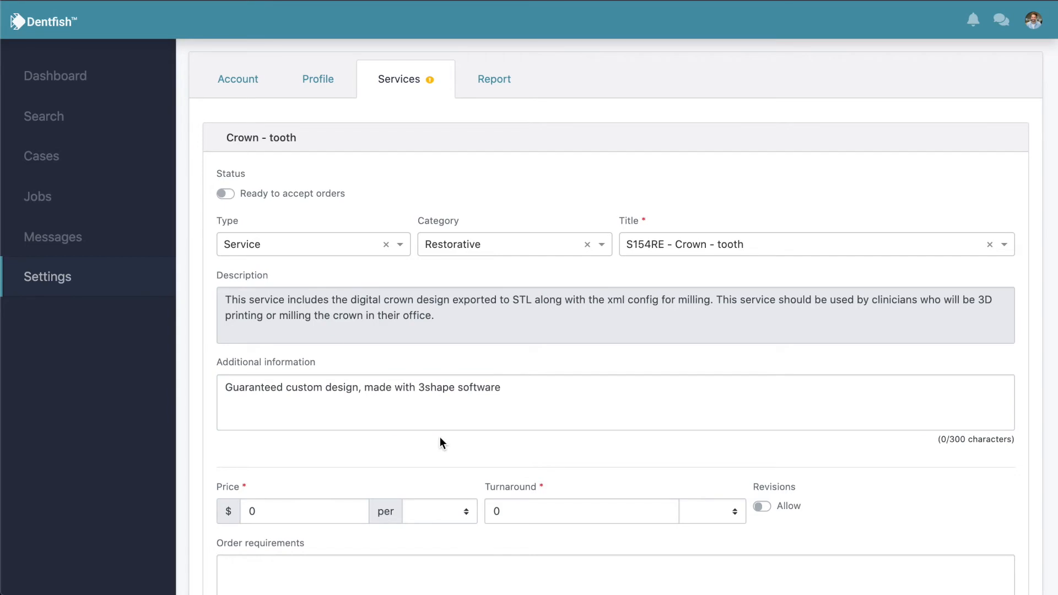
Set the price of the crown service to $15 per crown
{"action": "scroll", "coordinate": [440, 438], "scroll_direction": "down", "scroll_amount": 1}
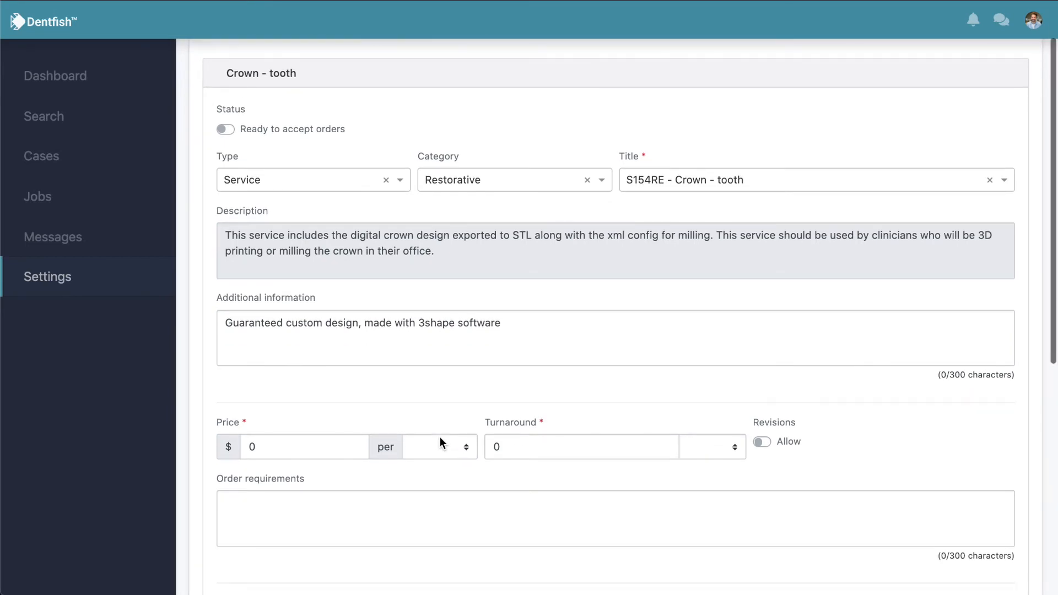
{"action": "scroll", "coordinate": [429, 403], "scroll_direction": "down", "scroll_amount": 3}
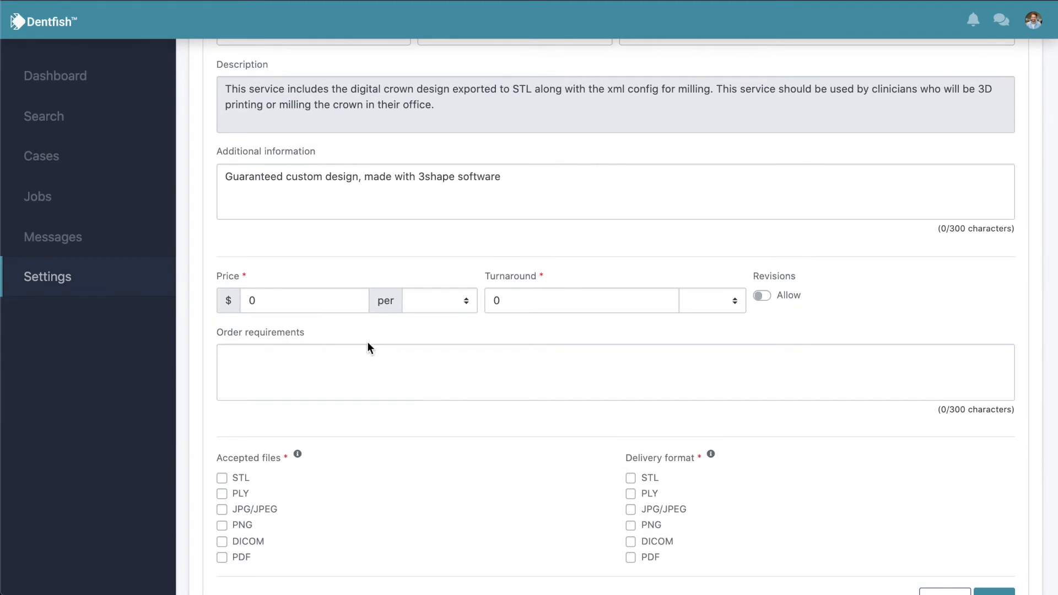
{"action": "left_click", "coordinate": [290, 299]}
{"action": "key", "text": "BackSpace"}
{"action": "type", "text": "15"}
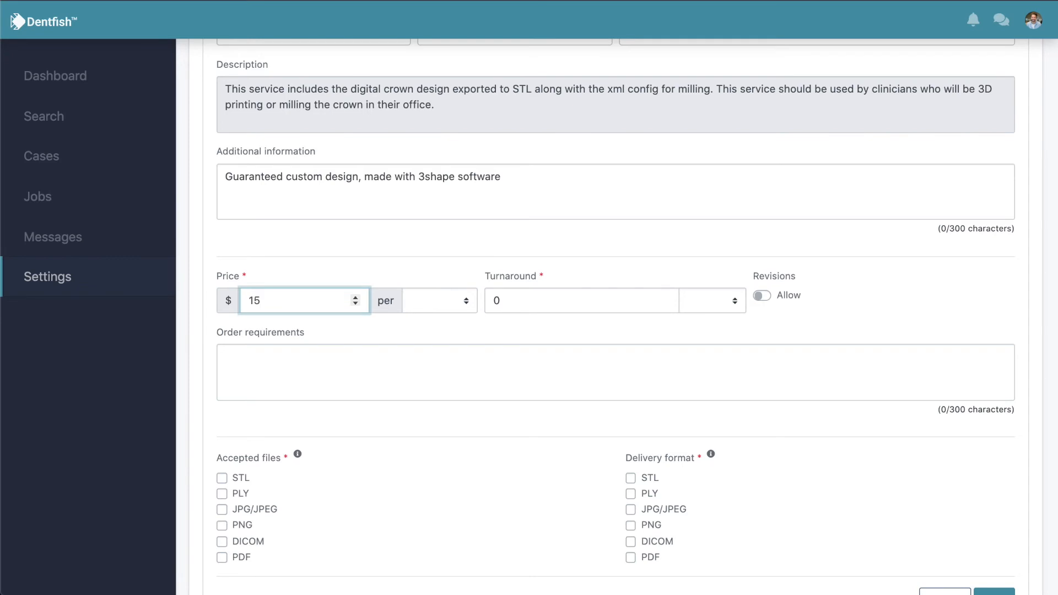
{"action": "key", "text": "Tab"}
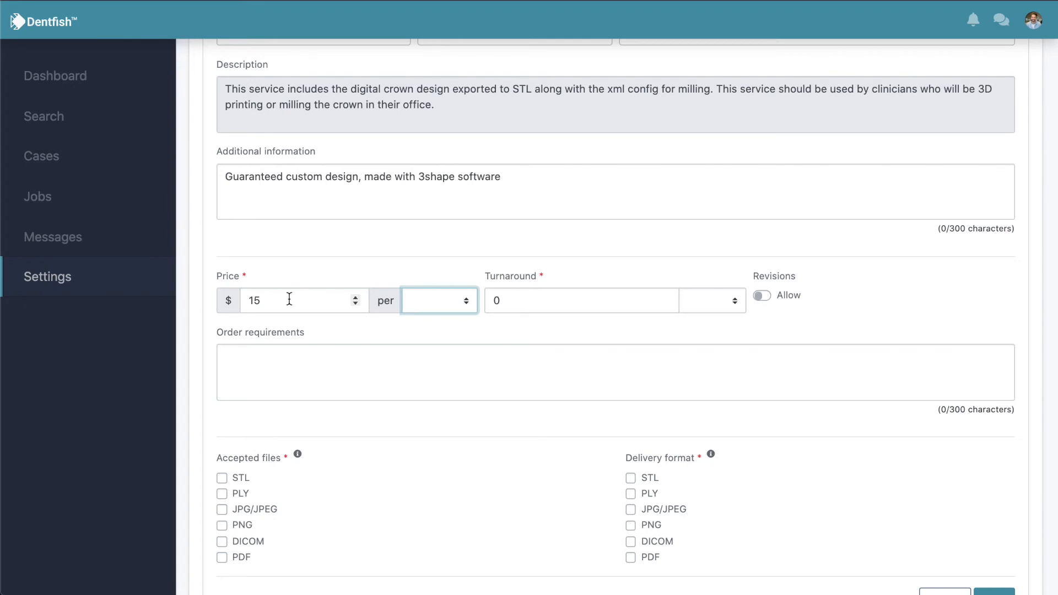
{"action": "left_click", "coordinate": [426, 301]}
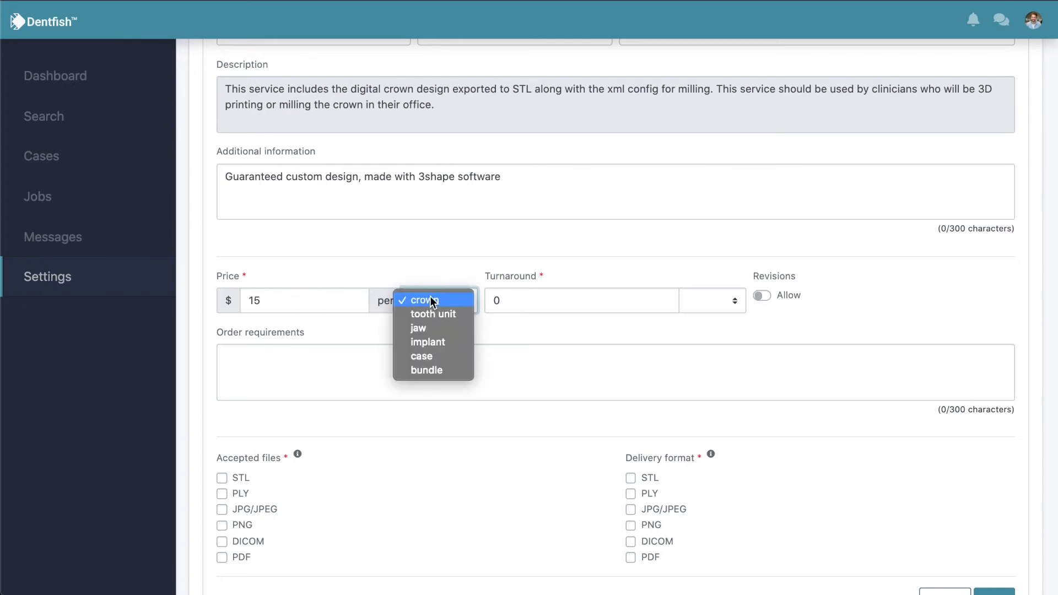
{"action": "left_click", "coordinate": [441, 300]}
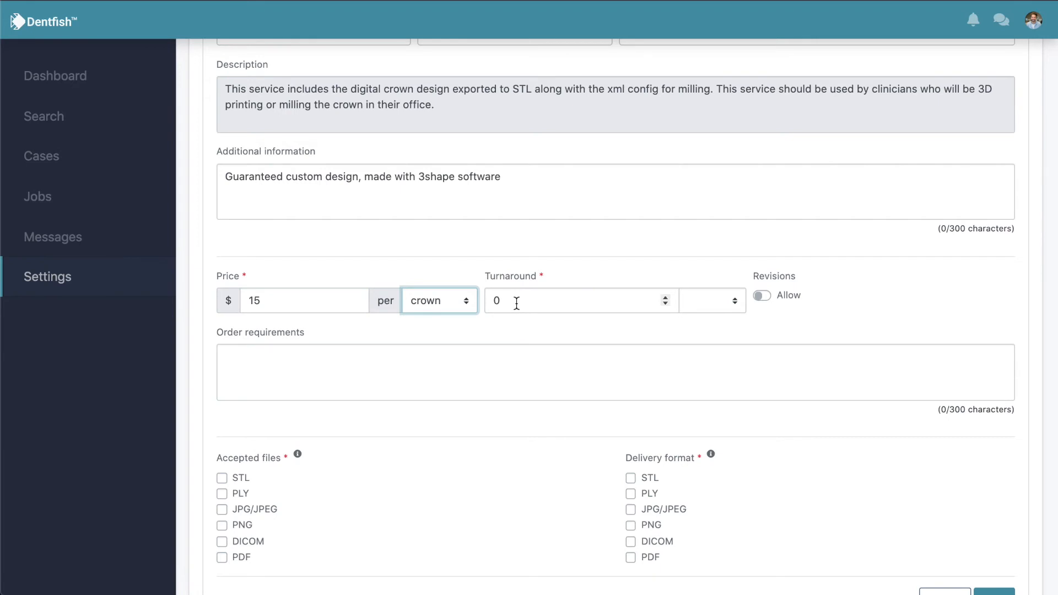
Set the crown service's turnaround to 24 hours and allow revisions
{"action": "left_click_drag", "start_coordinate": [517, 303], "coordinate": [503, 302]}
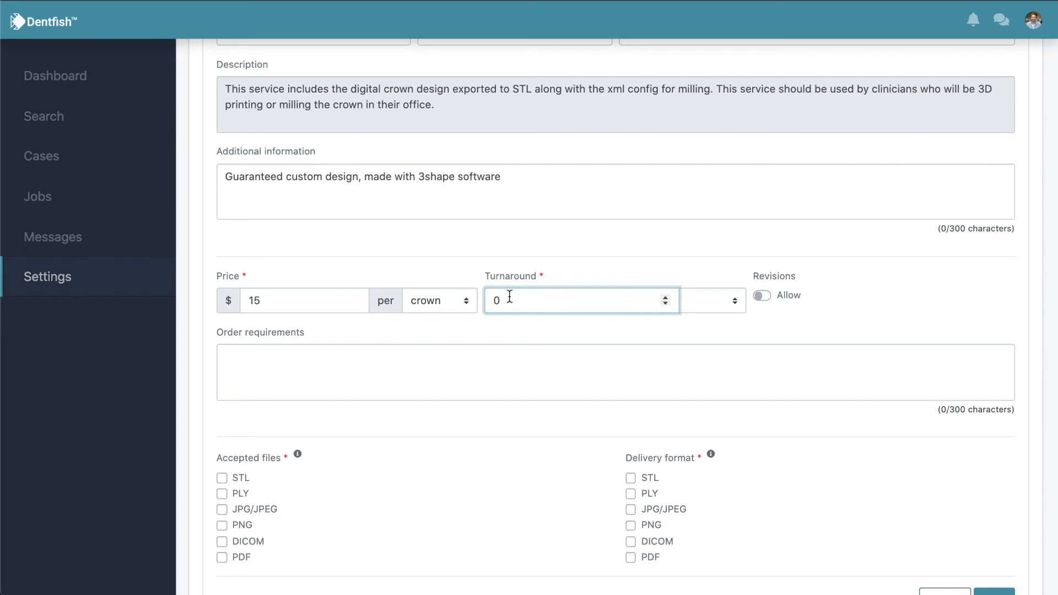
{"action": "left_click", "coordinate": [711, 304]}
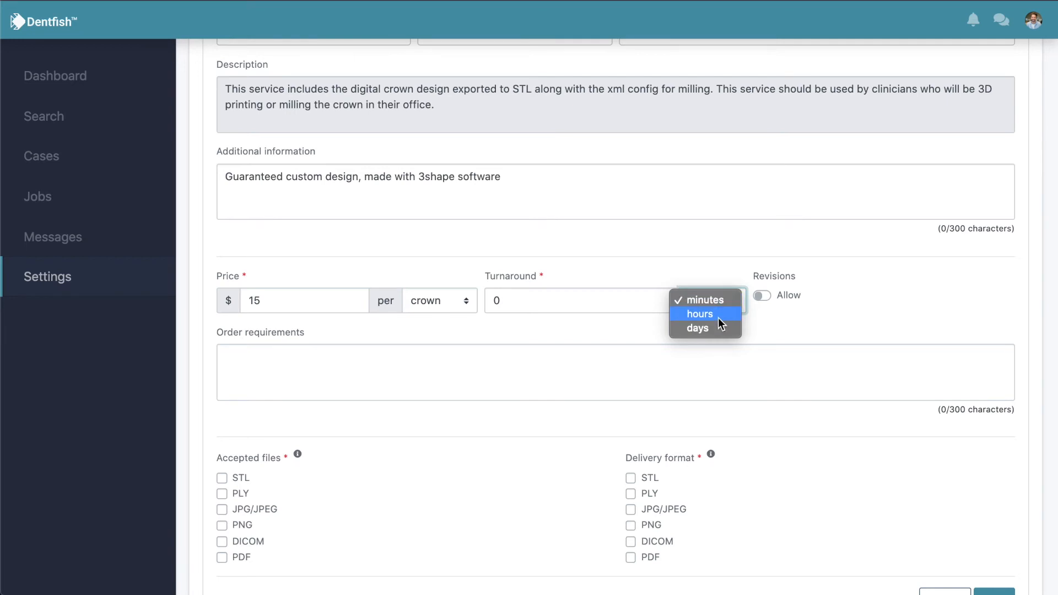
{"action": "left_click", "coordinate": [718, 318]}
{"action": "double_click", "coordinate": [506, 299]}
{"action": "type", "text": "24"}
{"action": "key", "text": "Tab"}
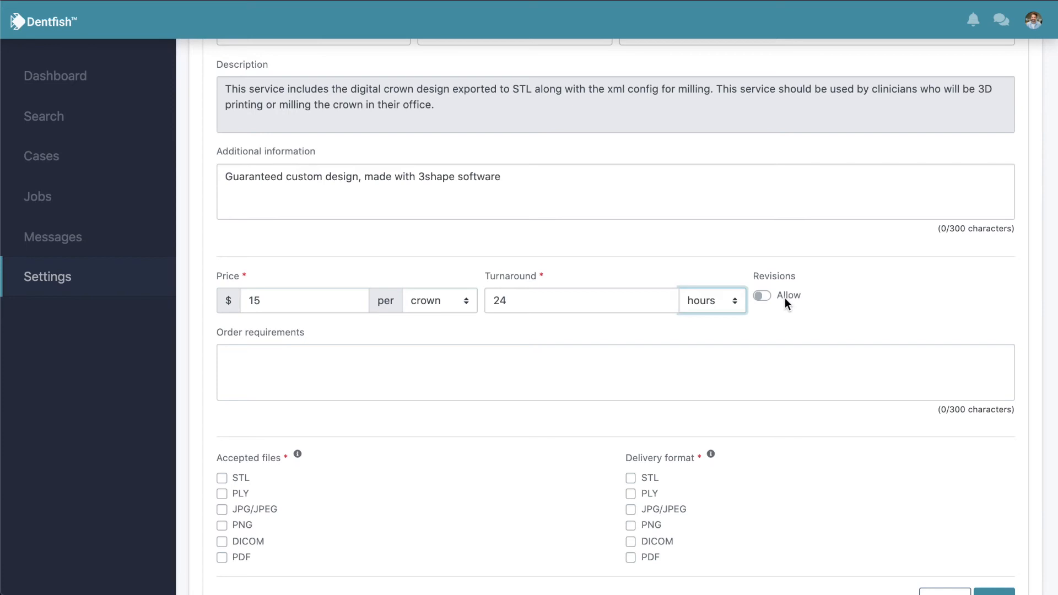
{"action": "left_click", "coordinate": [763, 297]}
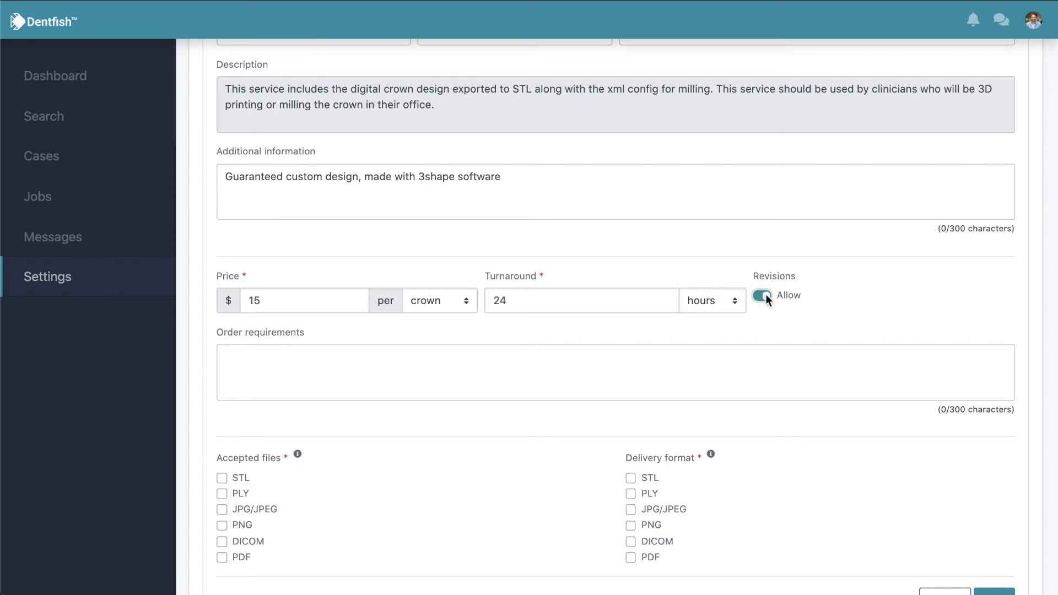
Enter "A clinical image will be much appreciated" as the order requirements
{"action": "left_click", "coordinate": [315, 379]}
{"action": "scroll", "coordinate": [315, 379], "scroll_direction": "down", "scroll_amount": 2}
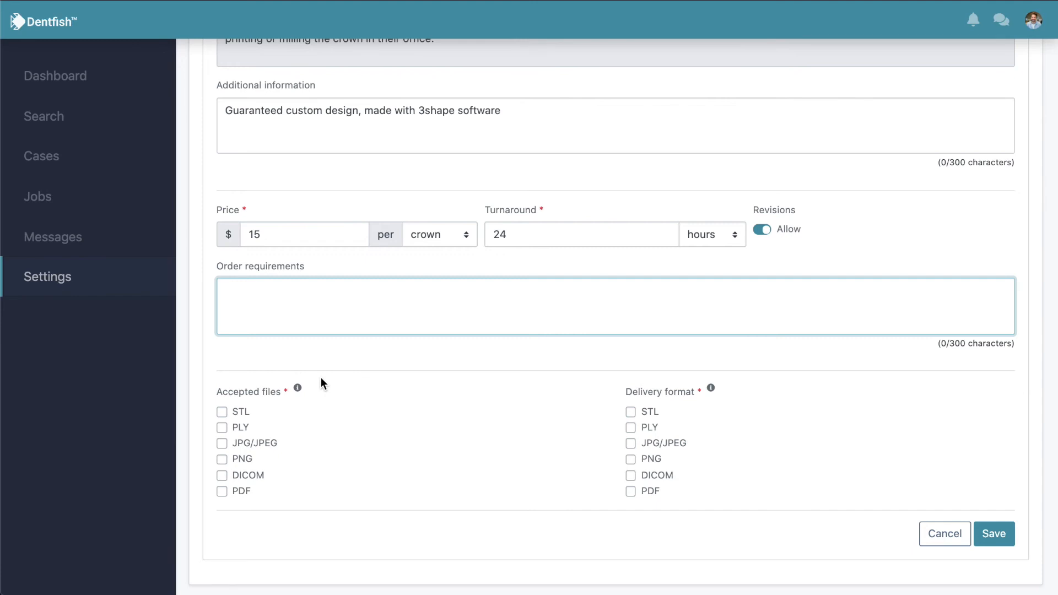
{"action": "type", "text": "A clinical image will be much appreciated"}
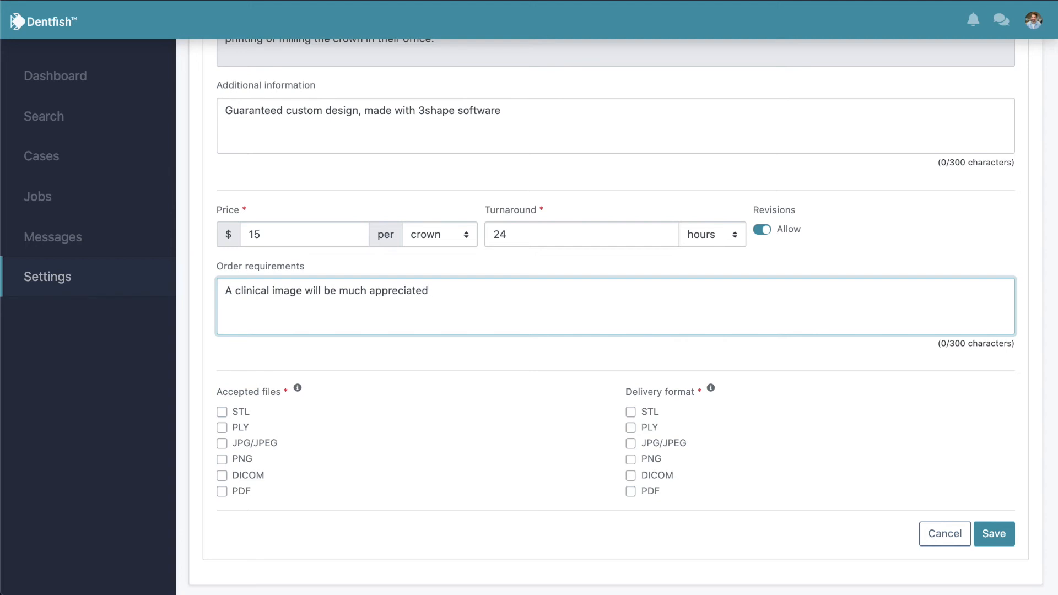
{"action": "left_click", "coordinate": [312, 358]}
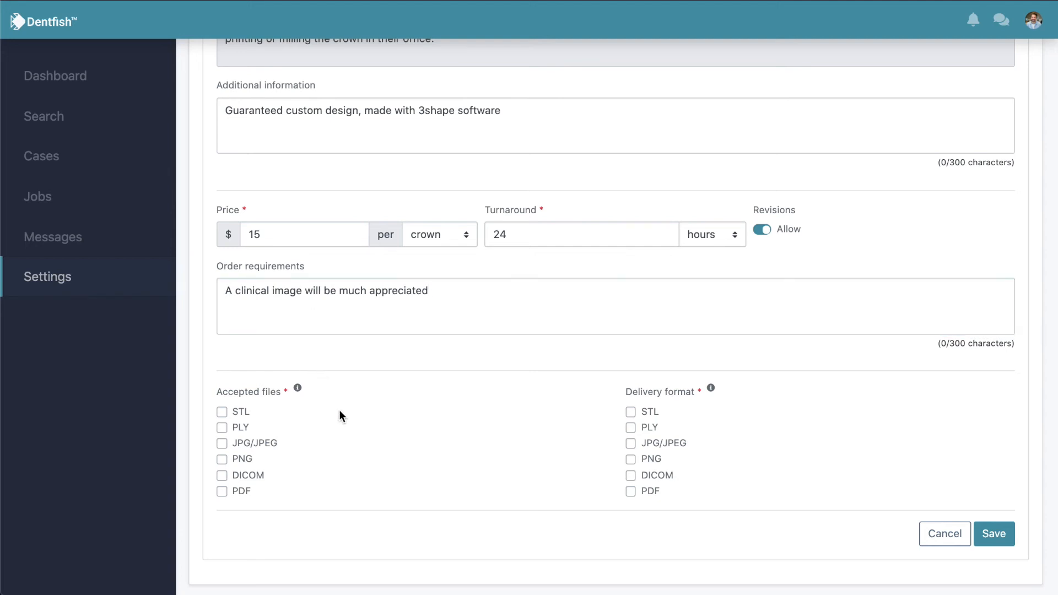
Accept STL, JPG/JPEG and PNG files, choose STL as the delivery format, and save the service
{"action": "scroll", "coordinate": [339, 410], "scroll_direction": "down", "scroll_amount": 3}
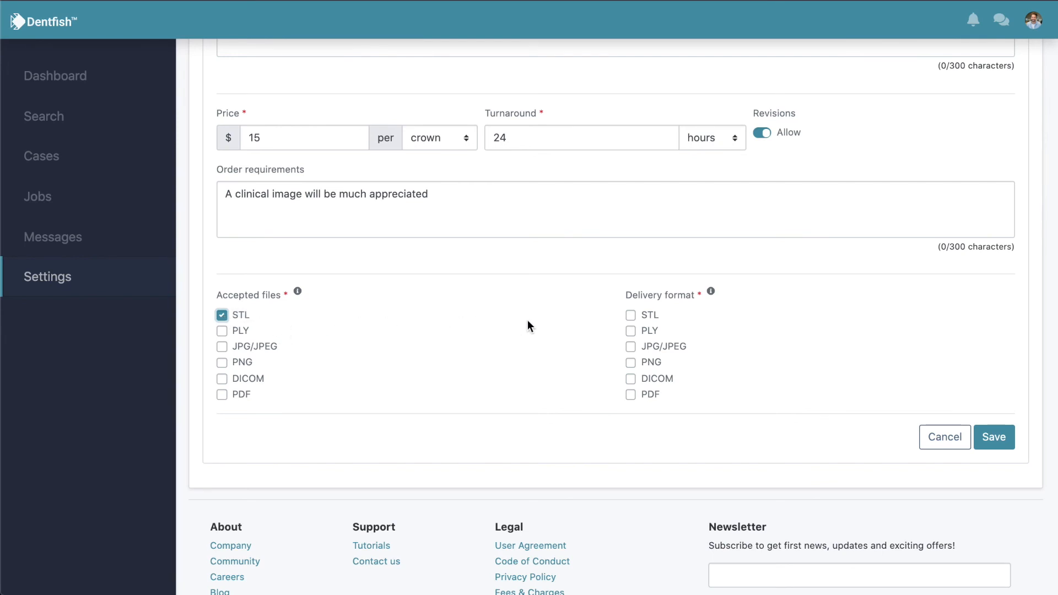
{"action": "left_click", "coordinate": [631, 315]}
{"action": "left_click", "coordinate": [222, 347]}
{"action": "left_click", "coordinate": [222, 363]}
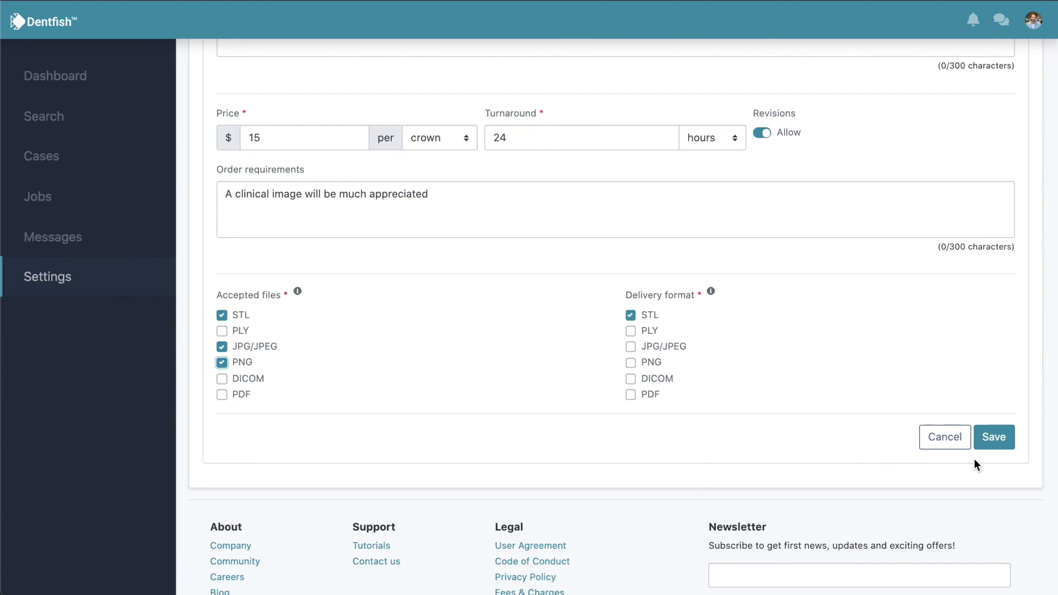
{"action": "left_click", "coordinate": [995, 440]}
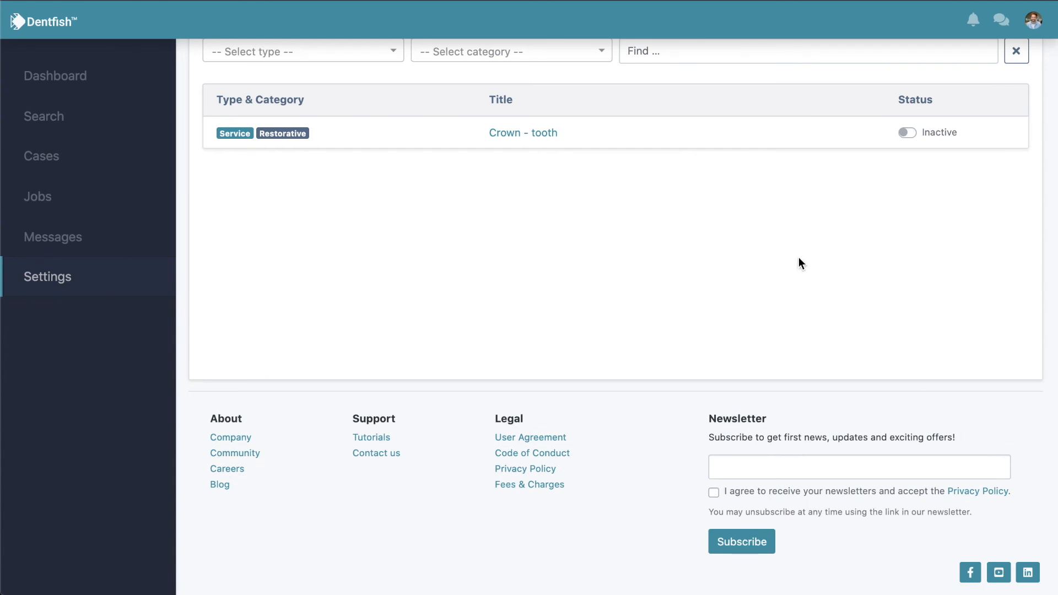
Activate the Crown - tooth service in the services list and open a blank form for another service
{"action": "scroll", "coordinate": [743, 231], "scroll_direction": "up", "scroll_amount": 3}
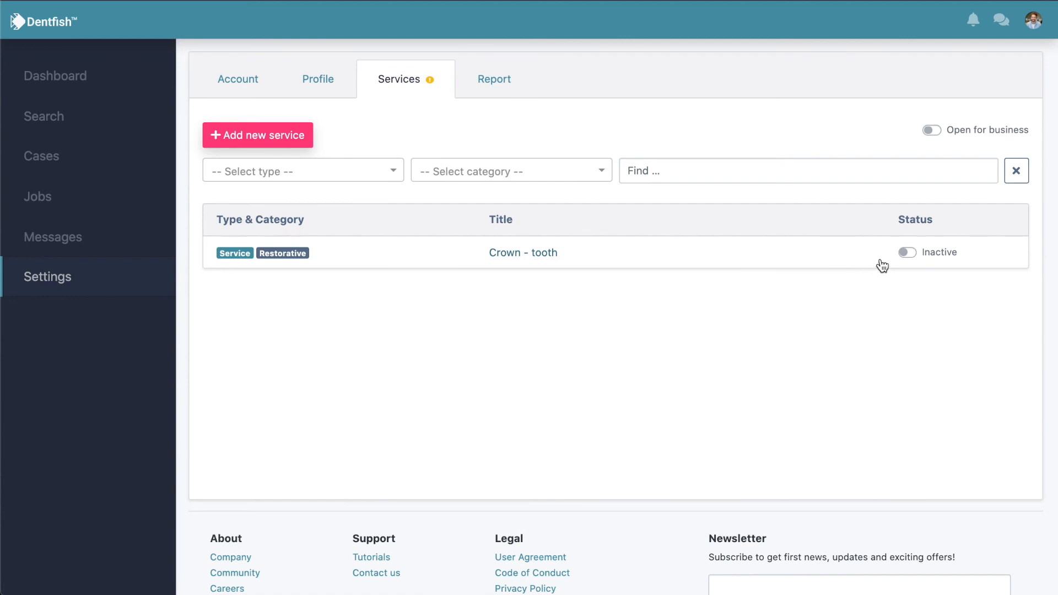
{"action": "left_click", "coordinate": [908, 256]}
{"action": "left_click", "coordinate": [283, 140]}
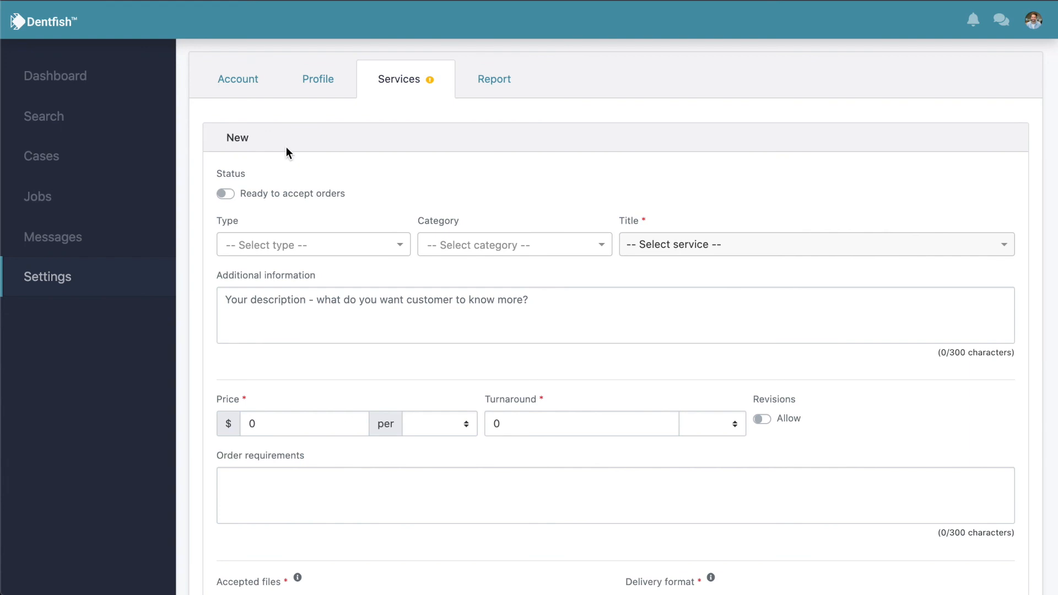